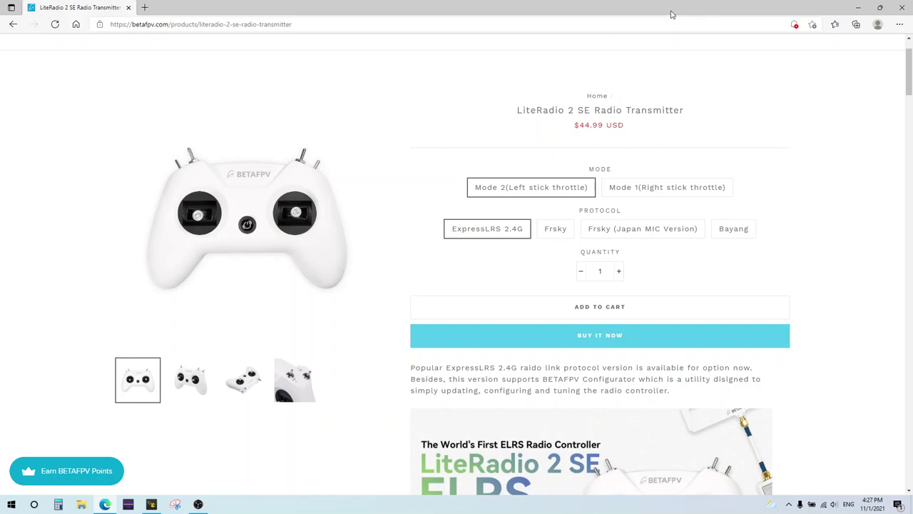
Scroll to the BETAFPV Configurator section and highlight its heading.
{"action": "scroll", "coordinate": [464, 164], "scroll_direction": "down", "scroll_amount": 12}
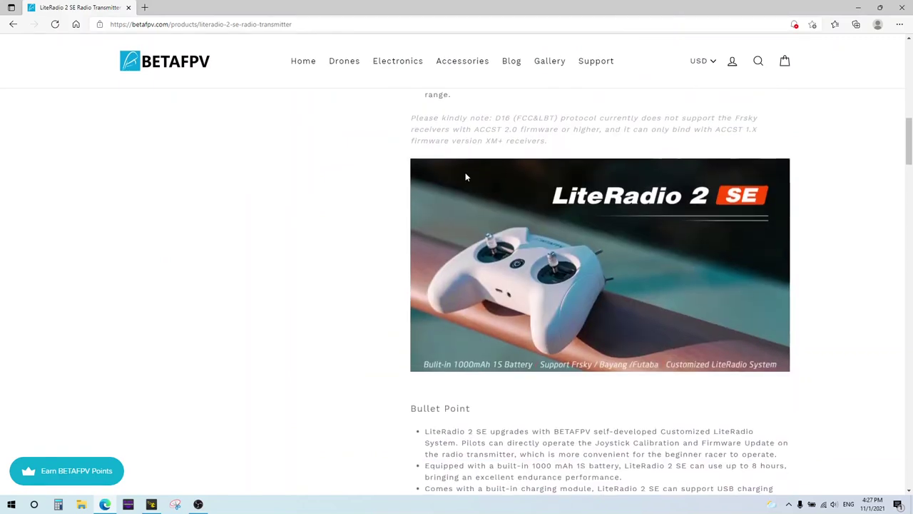
{"action": "scroll", "coordinate": [465, 175], "scroll_direction": "down", "scroll_amount": 12}
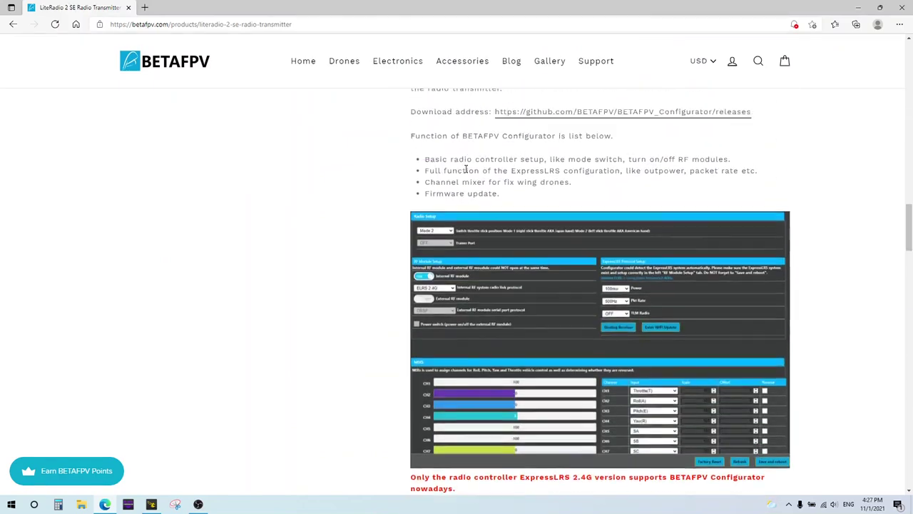
{"action": "scroll", "coordinate": [465, 170], "scroll_direction": "up", "scroll_amount": 2}
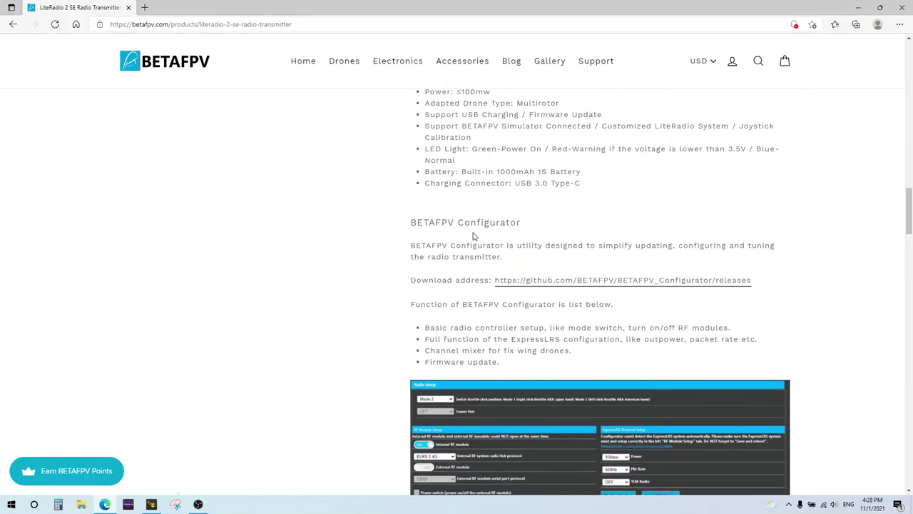
{"action": "left_click_drag", "start_coordinate": [519, 223], "coordinate": [408, 227]}
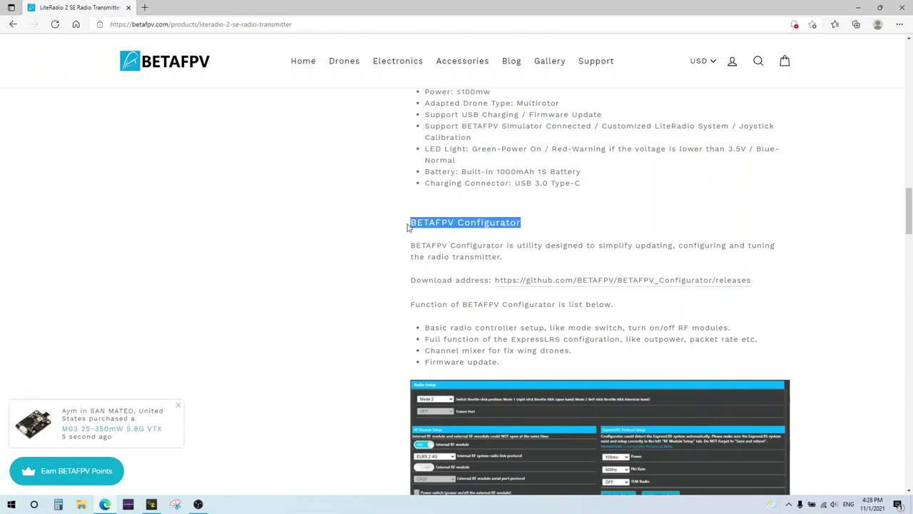
Open its GitHub download link in a new tab and scroll to the V1.0.0-Release assets.
{"action": "right_click", "coordinate": [640, 291]}
{"action": "left_click", "coordinate": [656, 292]}
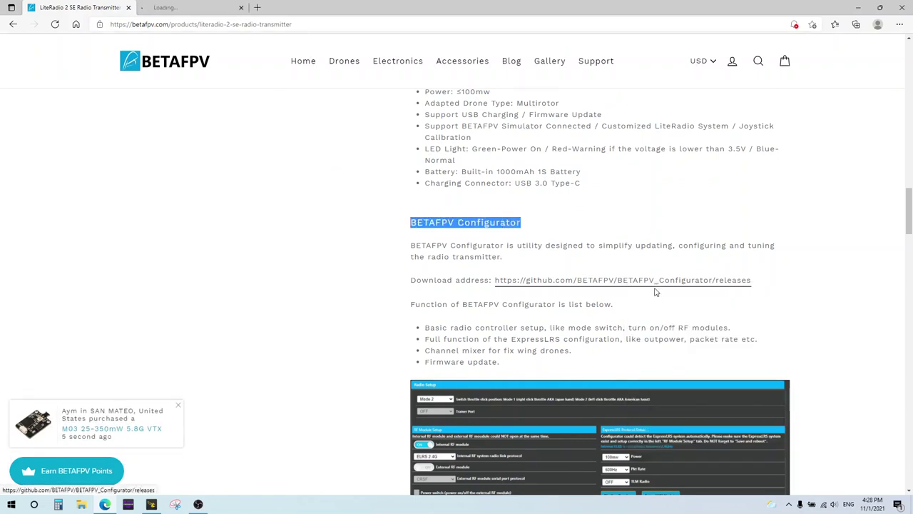
{"action": "left_click", "coordinate": [184, 8]}
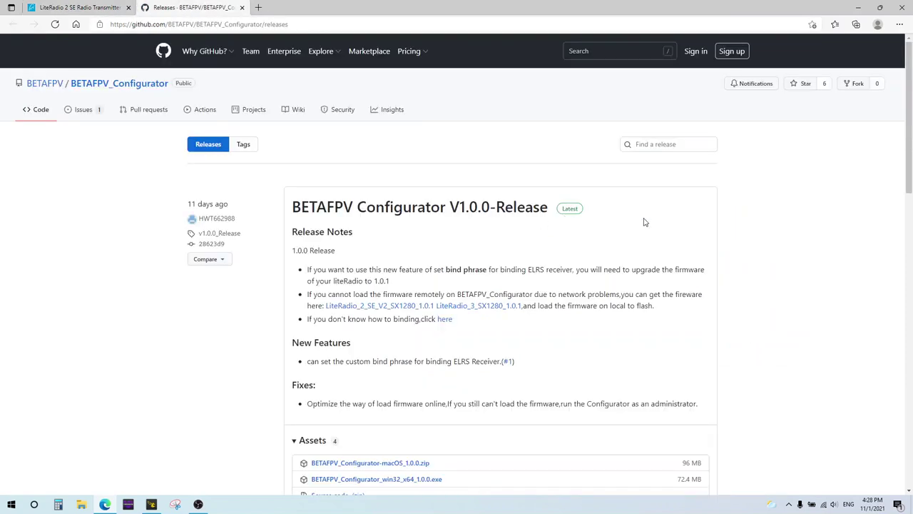
{"action": "scroll", "coordinate": [644, 222], "scroll_direction": "down", "scroll_amount": 1}
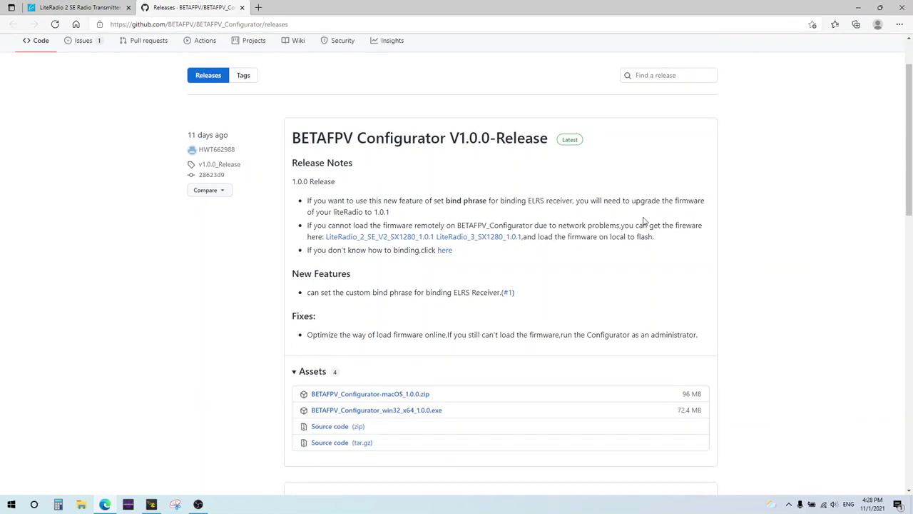
{"action": "scroll", "coordinate": [516, 285], "scroll_direction": "down", "scroll_amount": 1}
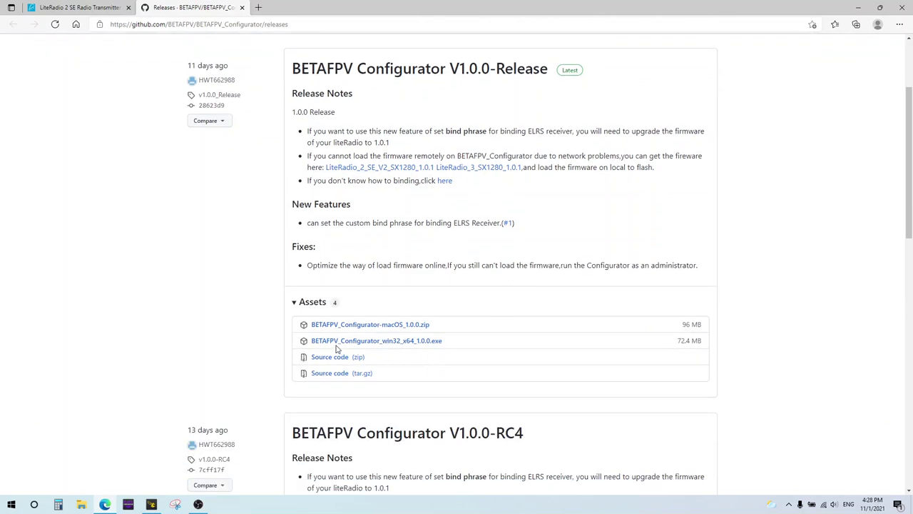
Download BETAFPV_Configurator_win32_x64_1.0.0.exe, keep it despite the warning, and show it in Downloads.
{"action": "left_click", "coordinate": [413, 343]}
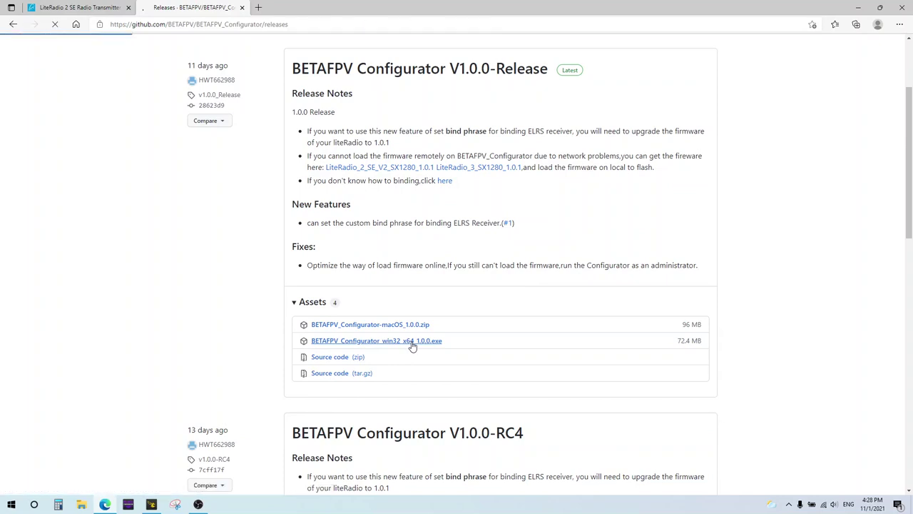
{"action": "left_click", "coordinate": [843, 64]}
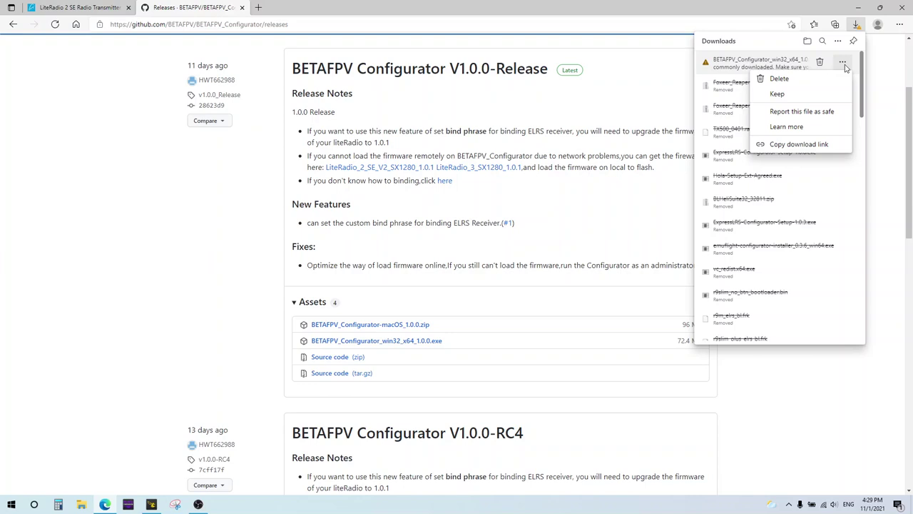
{"action": "left_click", "coordinate": [831, 93]}
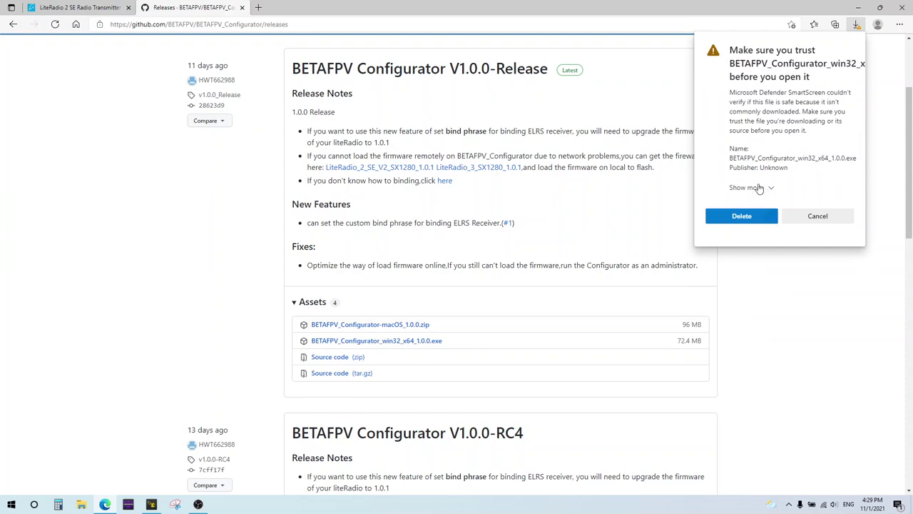
{"action": "left_click", "coordinate": [770, 190]}
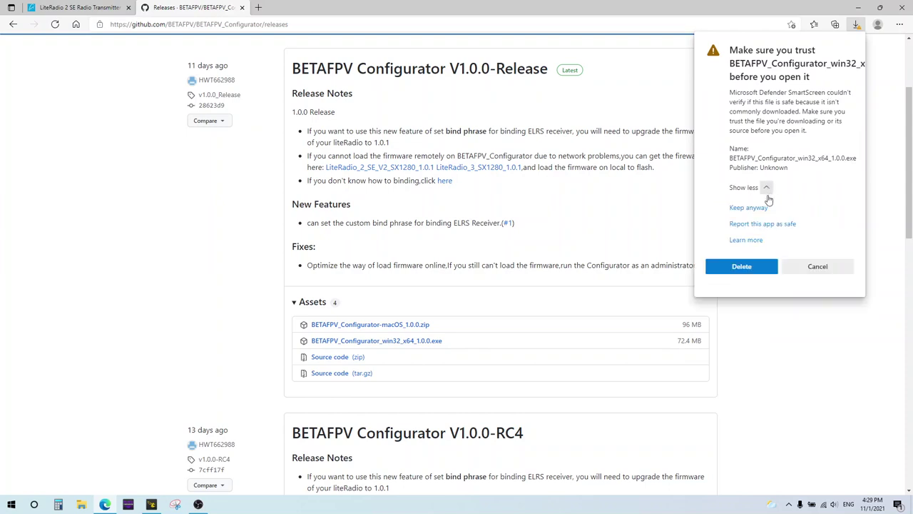
{"action": "left_click", "coordinate": [749, 208]}
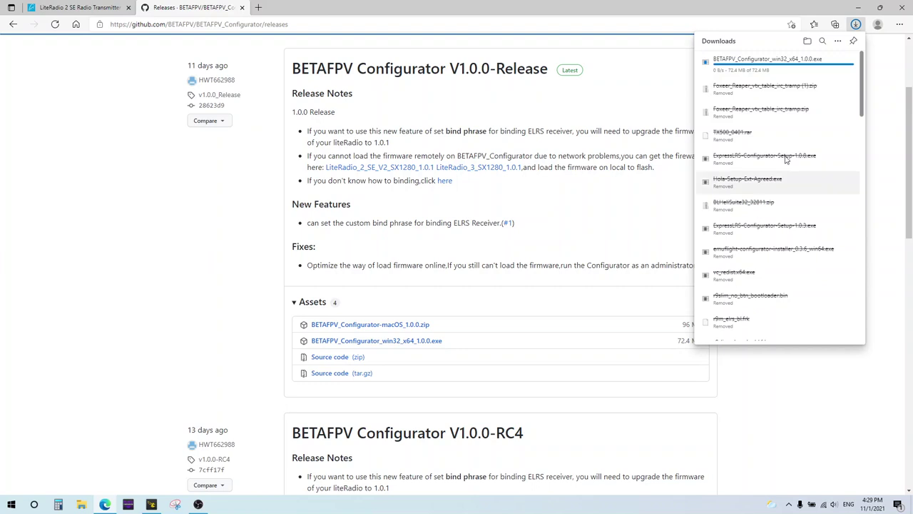
{"action": "left_click", "coordinate": [810, 43]}
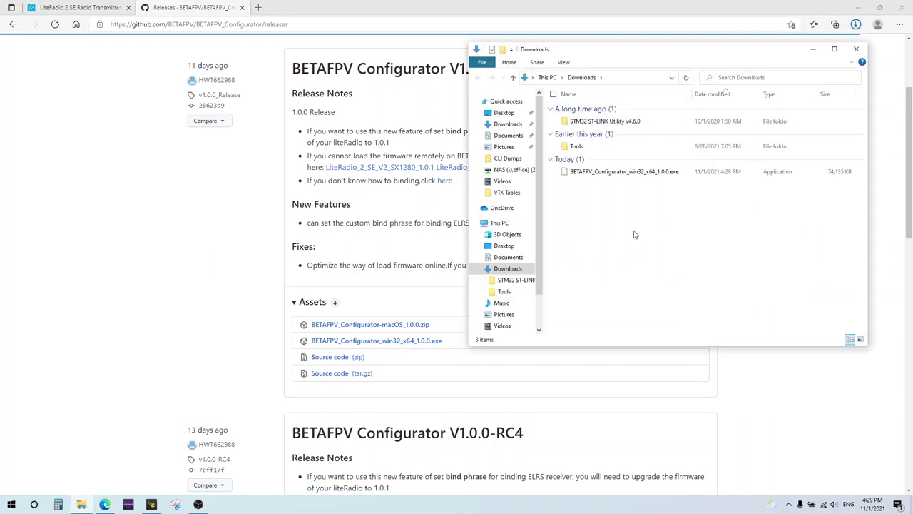
Launch the installer past the unrecognized-app warning and choose English as the setup language.
{"action": "double_click", "coordinate": [592, 171]}
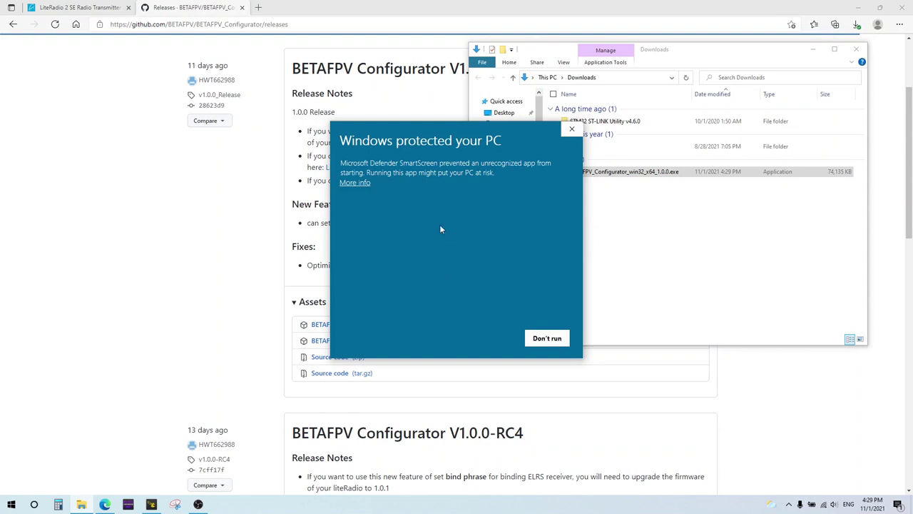
{"action": "left_click", "coordinate": [355, 182]}
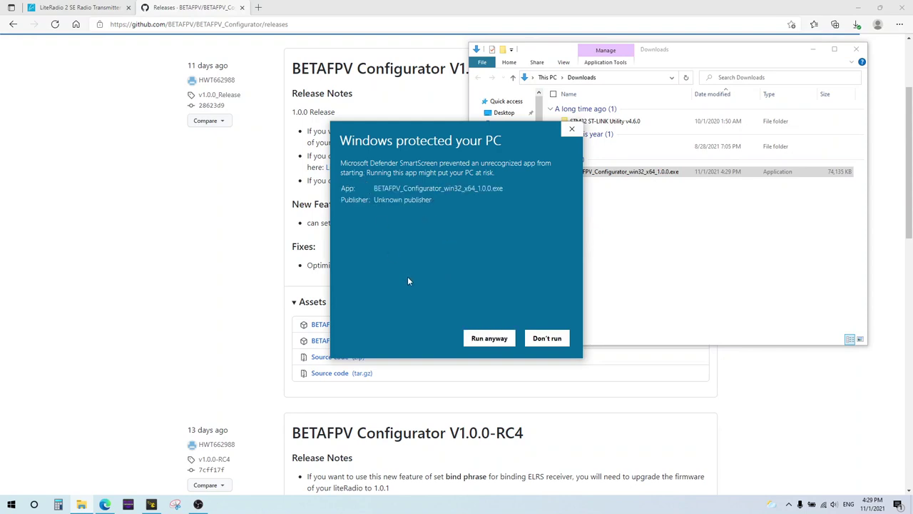
{"action": "left_click", "coordinate": [487, 338]}
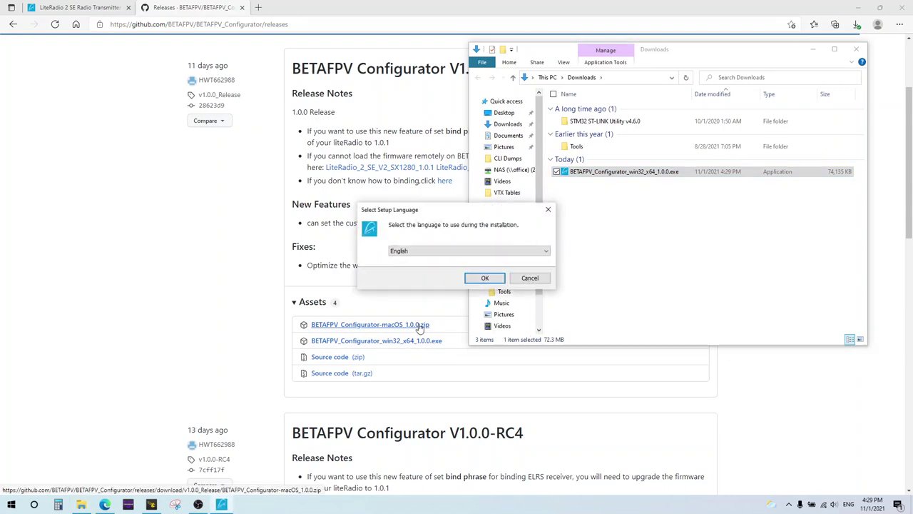
{"action": "left_click", "coordinate": [484, 279]}
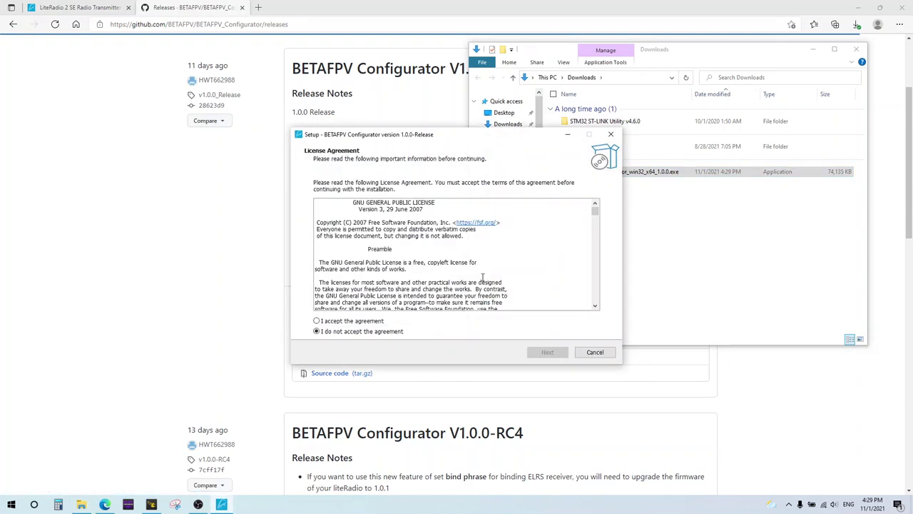
Accept the licence, keep the default location, add a desktop shortcut, and install.
{"action": "left_click", "coordinate": [344, 322]}
{"action": "left_click", "coordinate": [554, 353]}
{"action": "left_click", "coordinate": [546, 351]}
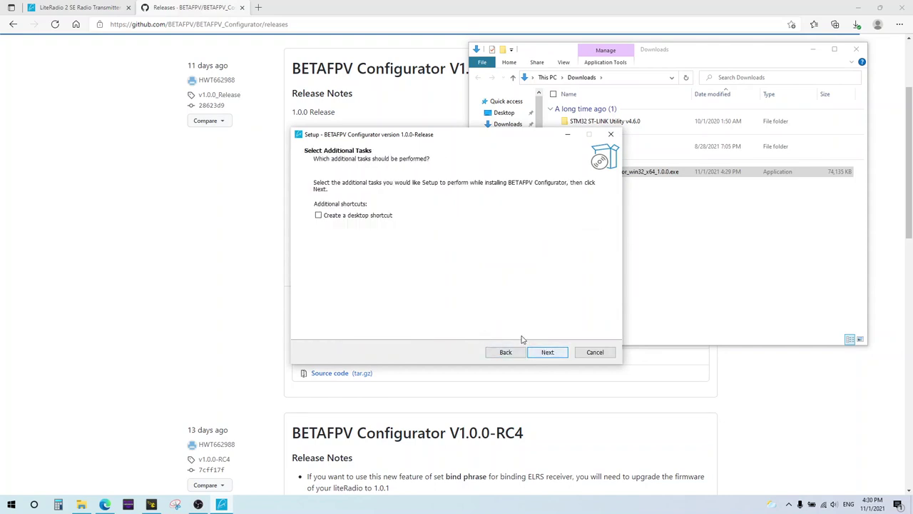
{"action": "left_click", "coordinate": [381, 218]}
{"action": "left_click", "coordinate": [547, 352]}
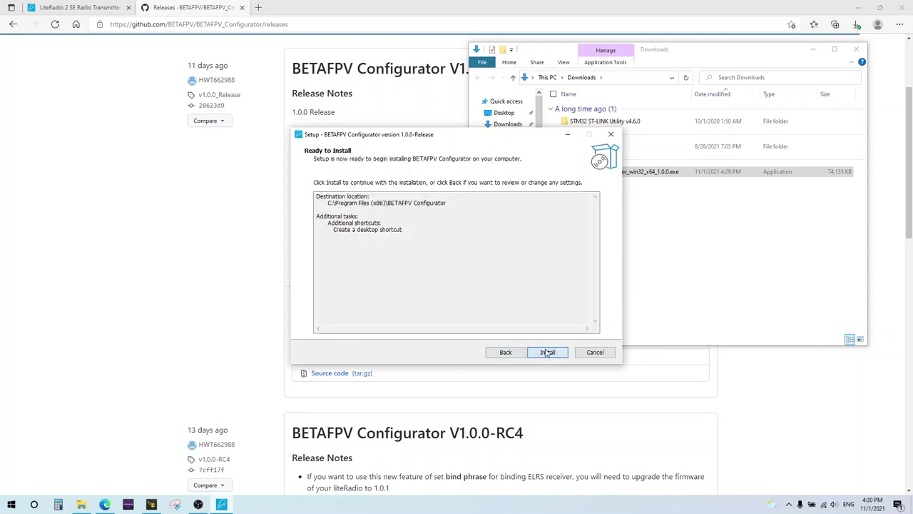
{"action": "left_click", "coordinate": [547, 352]}
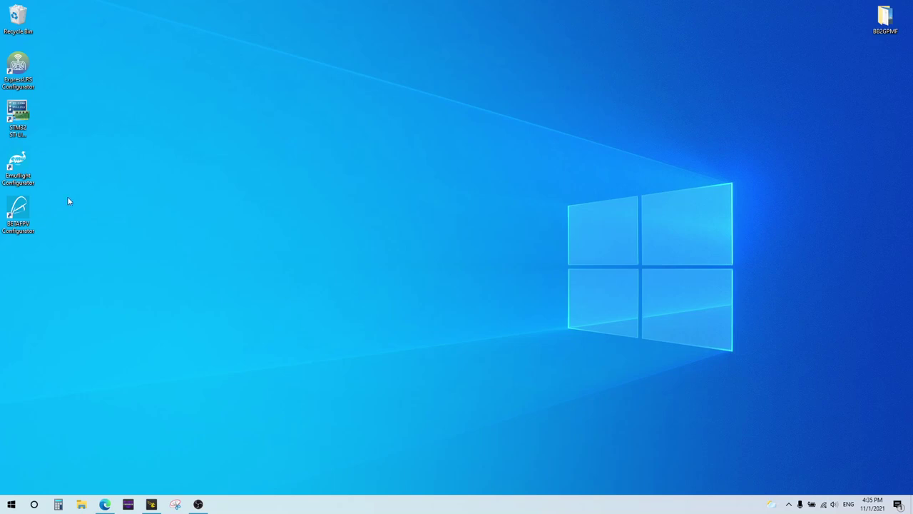
Run the BETAFPV Configurator desktop shortcut as administrator.
{"action": "right_click", "coordinate": [21, 213]}
{"action": "left_click", "coordinate": [34, 238]}
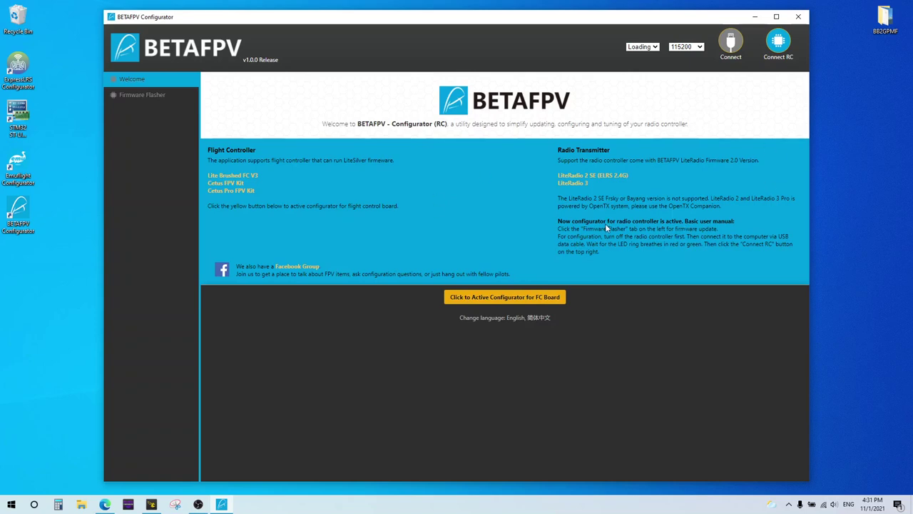
Go to the Firmware Flasher page and expand the radio controller list.
{"action": "left_click", "coordinate": [136, 98]}
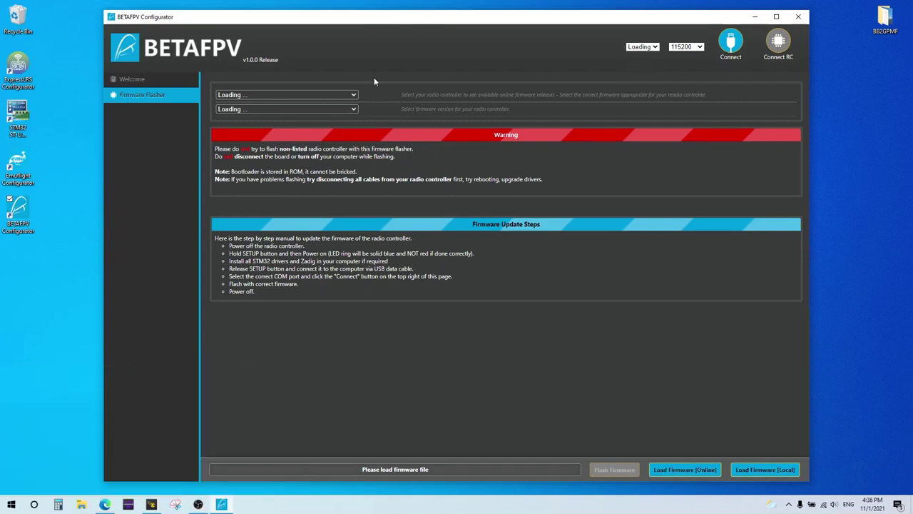
{"action": "left_click", "coordinate": [354, 96]}
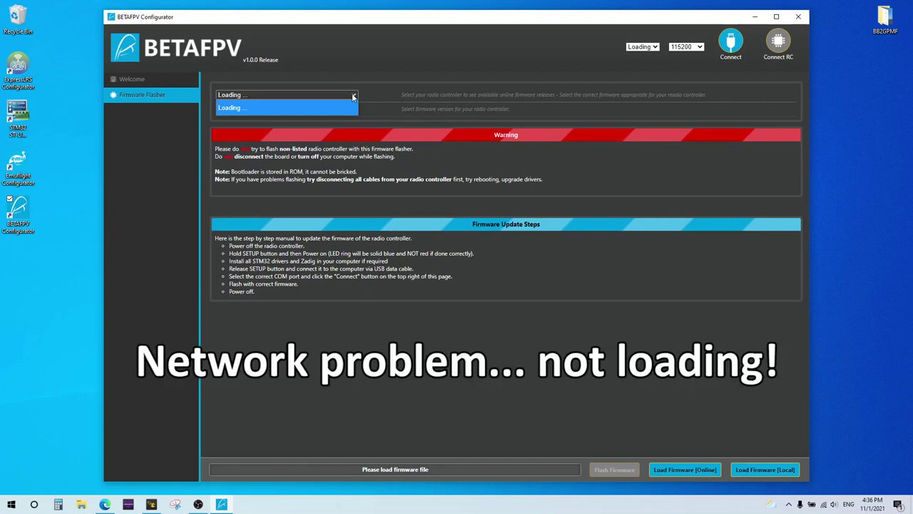
{"action": "left_click", "coordinate": [671, 471]}
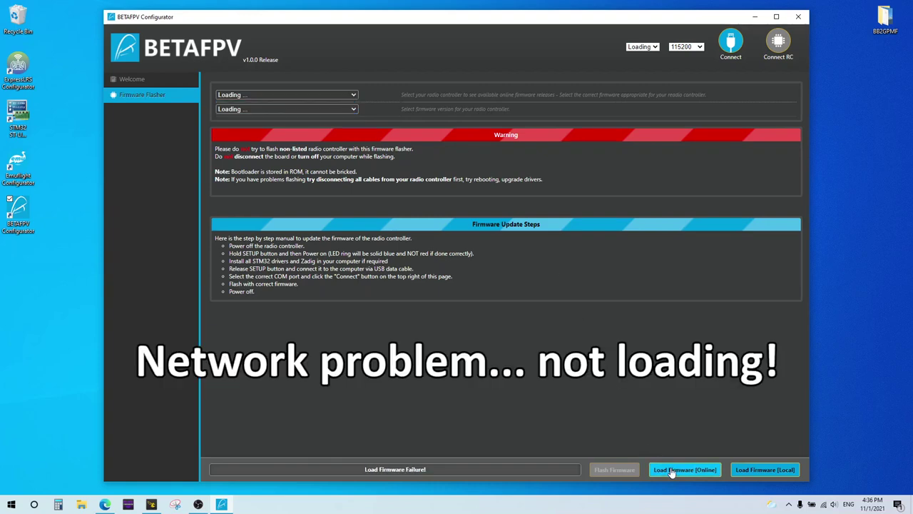
{"action": "left_click", "coordinate": [351, 96]}
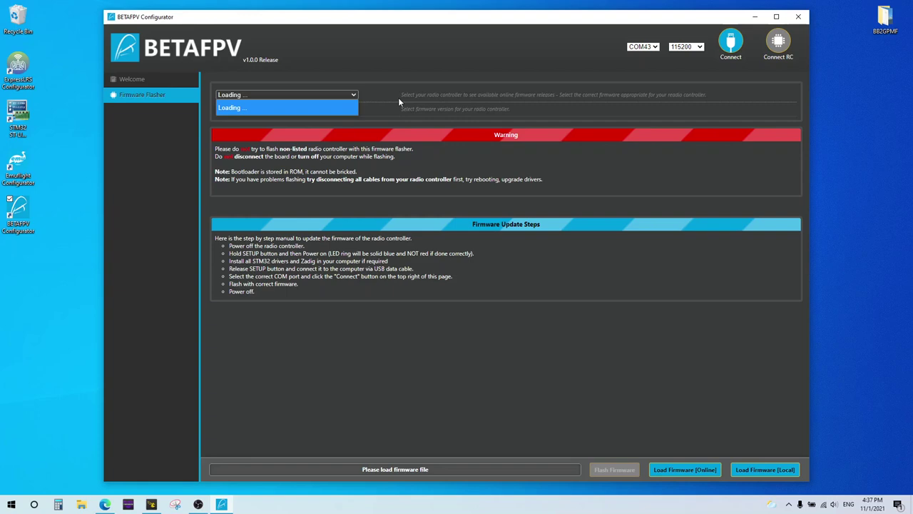
{"action": "left_click", "coordinate": [382, 92]}
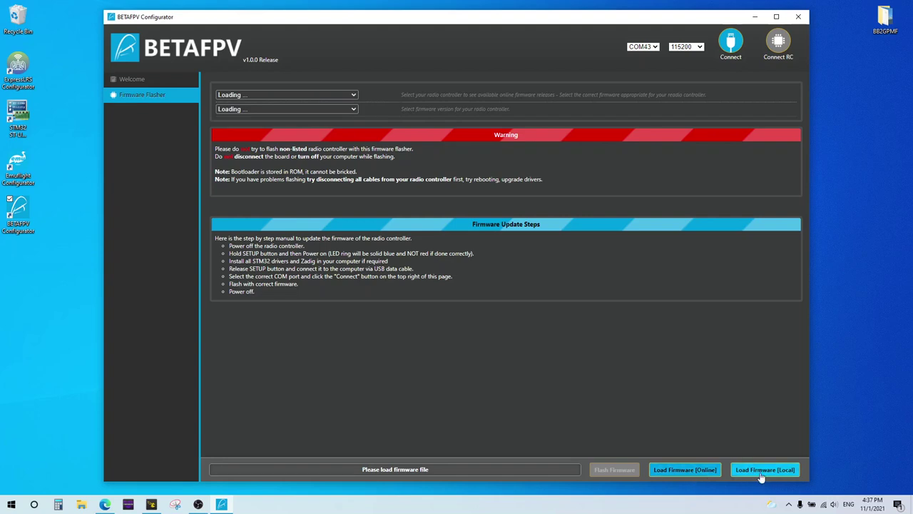
Back in Edge, download LiteRadio_2_SE_V2_SX1280_1.0.1.bin from the release notes.
{"action": "left_click", "coordinate": [105, 504]}
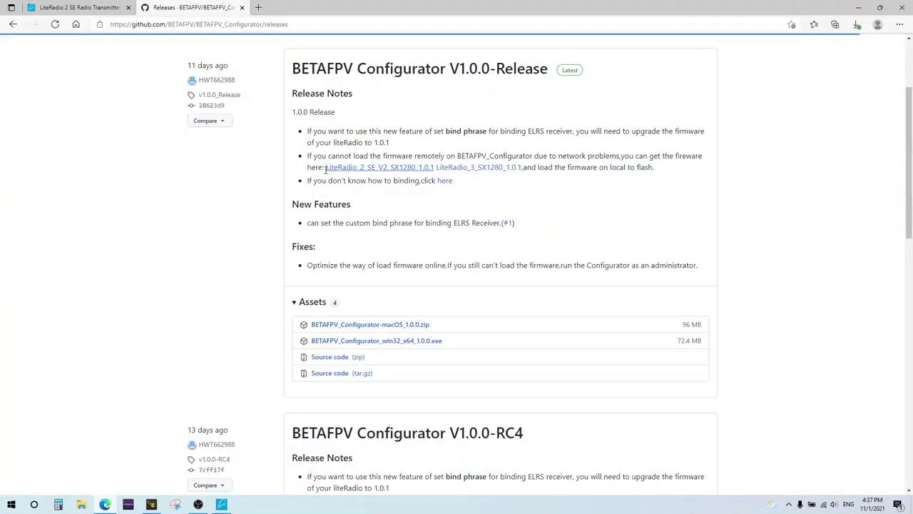
{"action": "left_click_drag", "start_coordinate": [307, 156], "coordinate": [689, 154]}
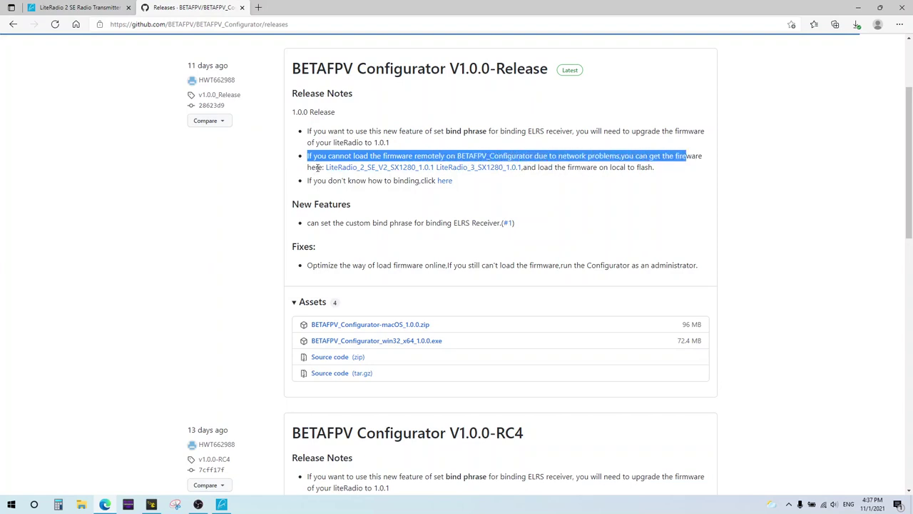
{"action": "left_click", "coordinate": [711, 185]}
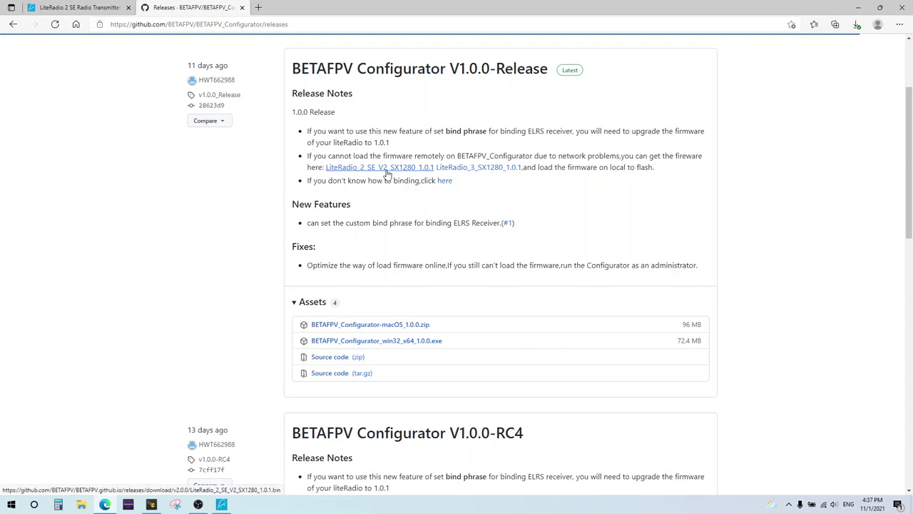
{"action": "left_click", "coordinate": [405, 171]}
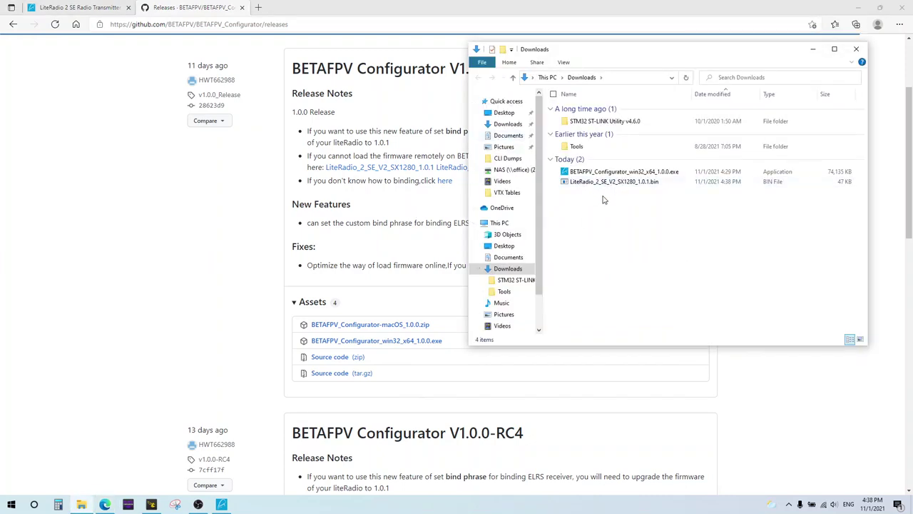
{"action": "left_click", "coordinate": [856, 49]}
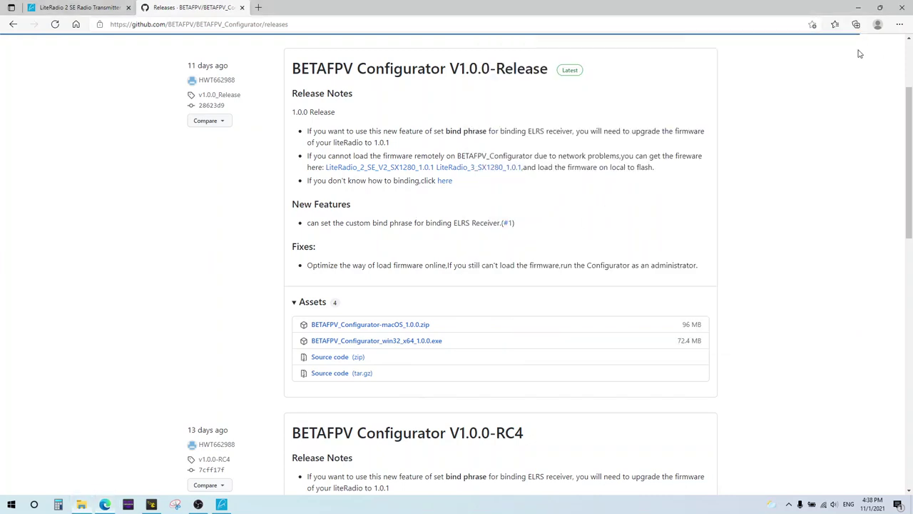
Load LiteRadio_2_SE_V2_SX1280_1.0.1.bin from Downloads as local firmware and connect on COM43.
{"action": "left_click", "coordinate": [860, 7]}
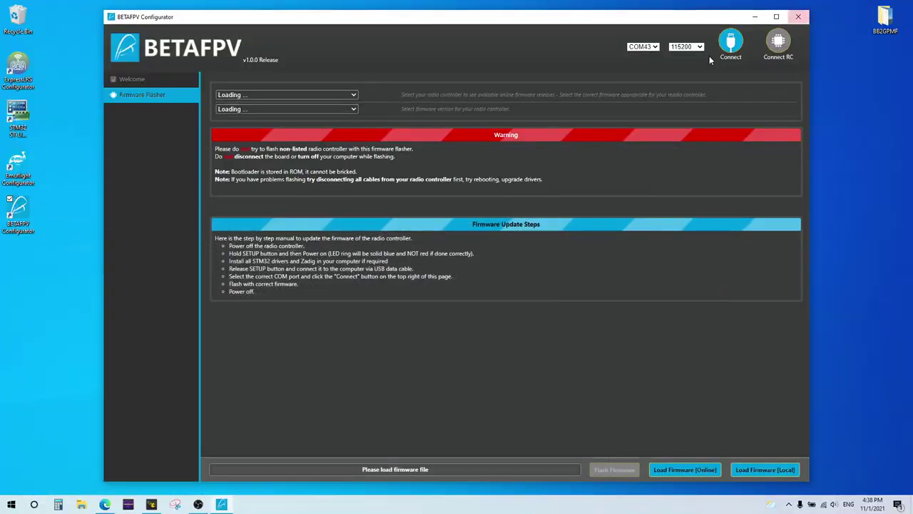
{"action": "left_click", "coordinate": [766, 470]}
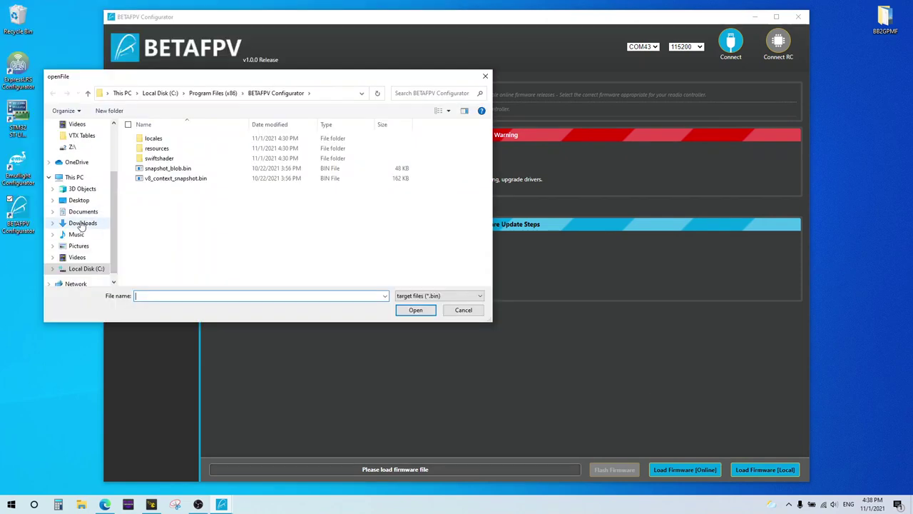
{"action": "left_click", "coordinate": [82, 224]}
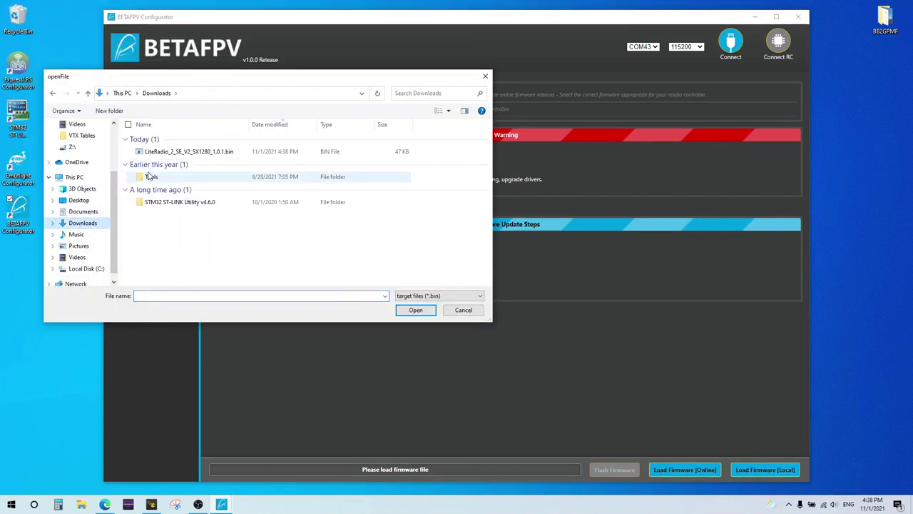
{"action": "double_click", "coordinate": [205, 152]}
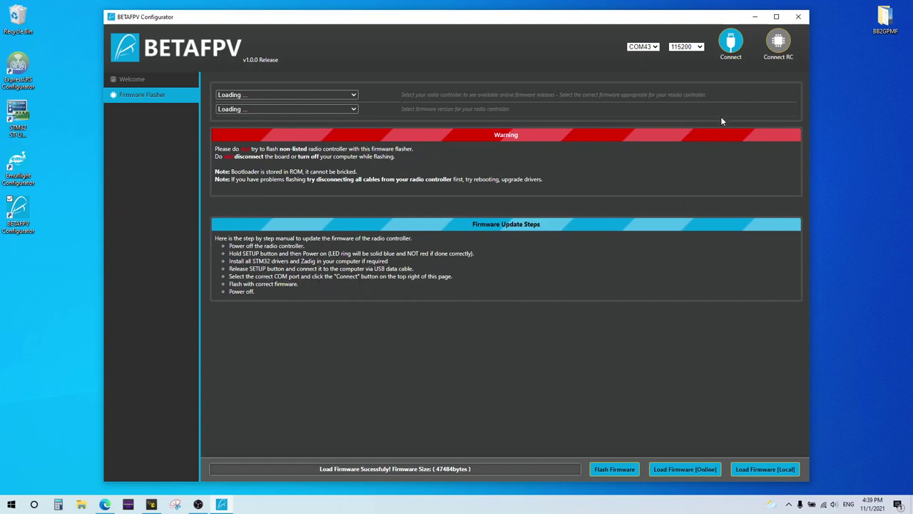
{"action": "left_click", "coordinate": [730, 41]}
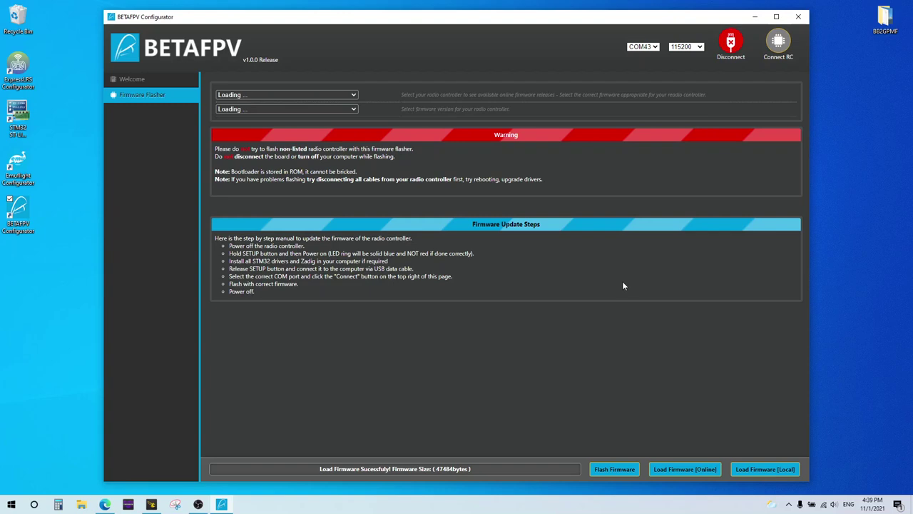
Flash firmware 1.0.1 to the LiteRadio 2 SE, then reconnect to view its Setup page.
{"action": "left_click", "coordinate": [607, 471]}
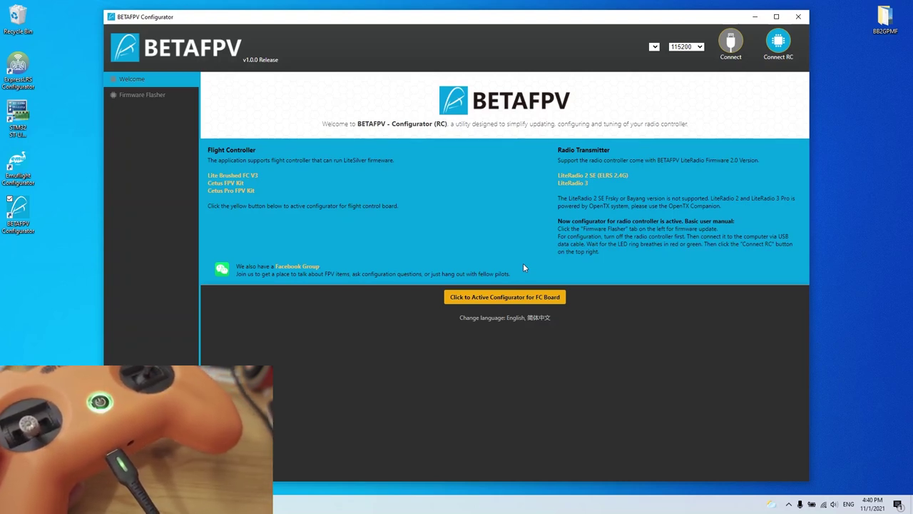
{"action": "left_click", "coordinate": [779, 49]}
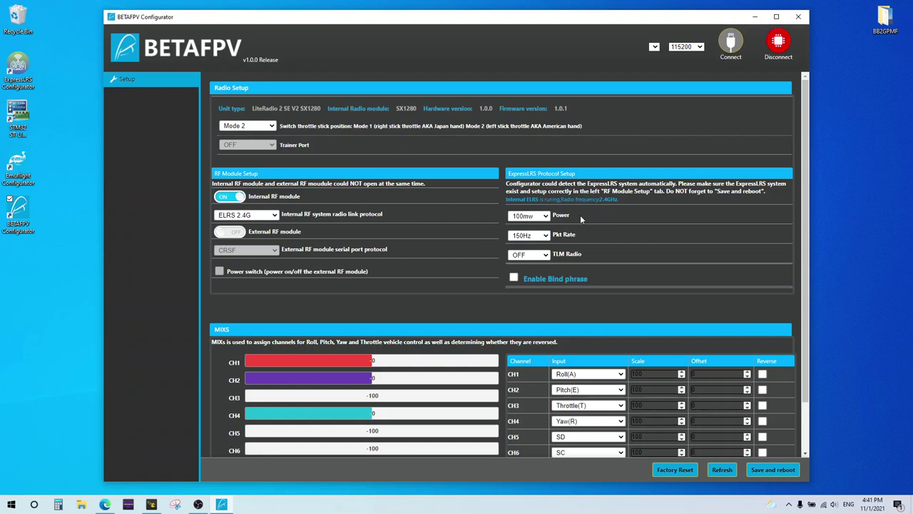
{"action": "left_click", "coordinate": [543, 216]}
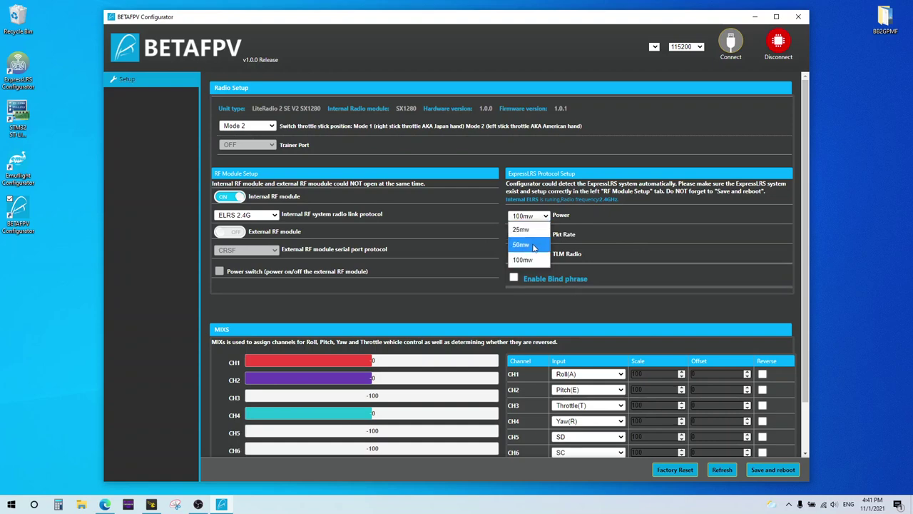
{"action": "left_click", "coordinate": [532, 261]}
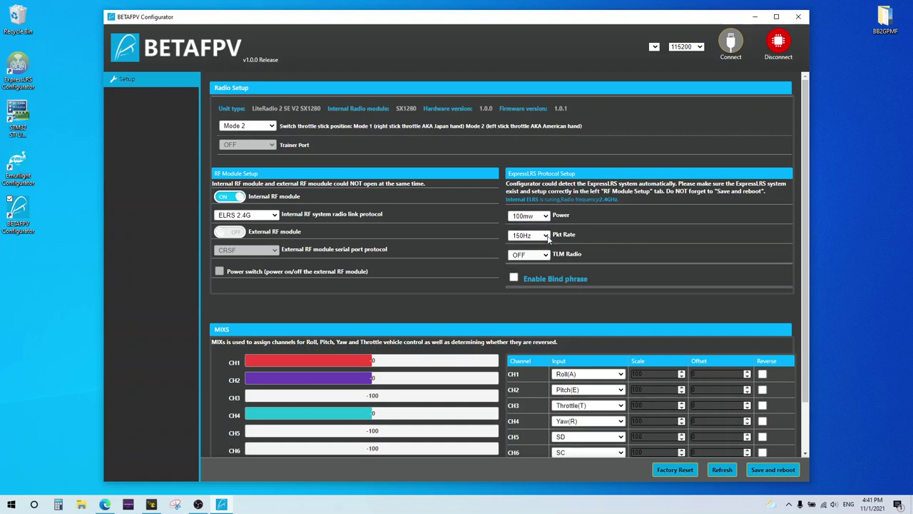
{"action": "left_click", "coordinate": [546, 236]}
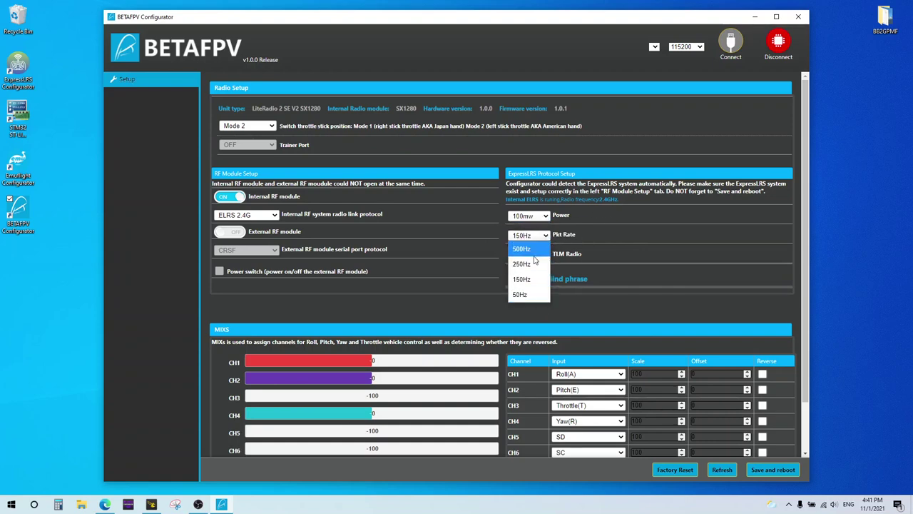
{"action": "left_click", "coordinate": [528, 279]}
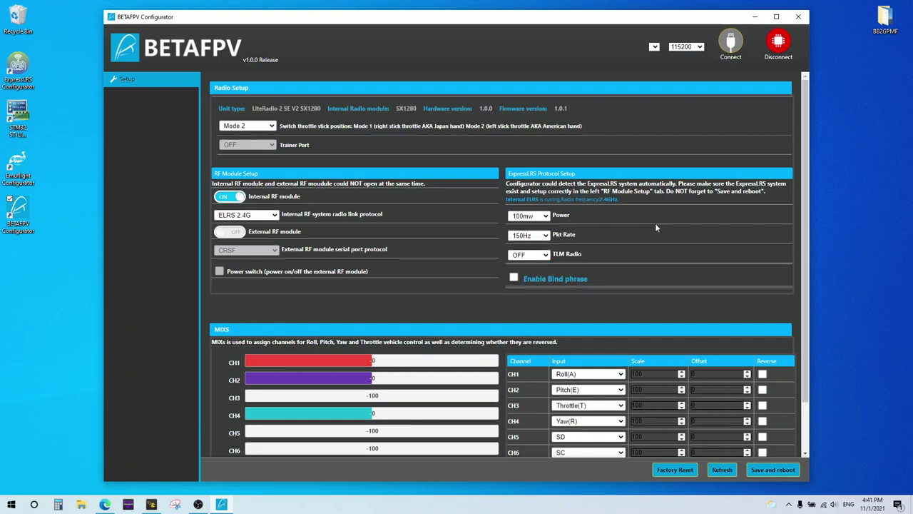
{"action": "left_click", "coordinate": [546, 256]}
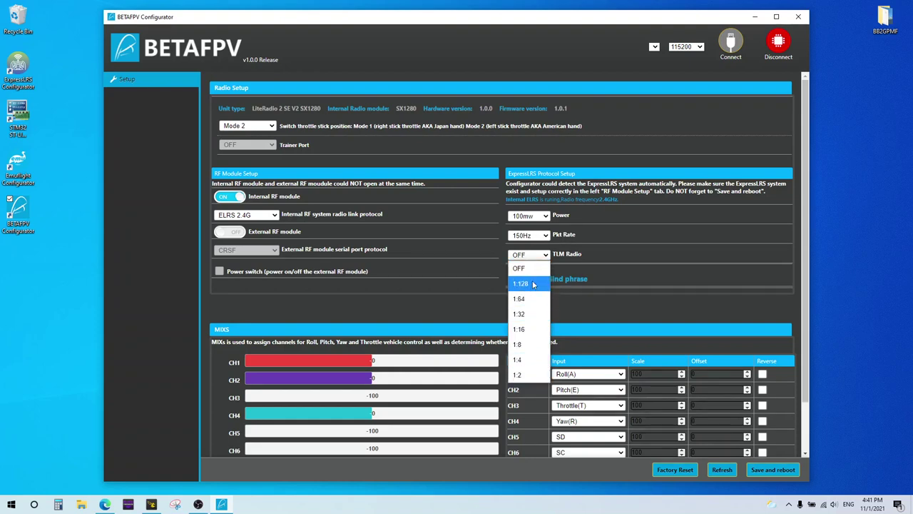
{"action": "left_click", "coordinate": [609, 254]}
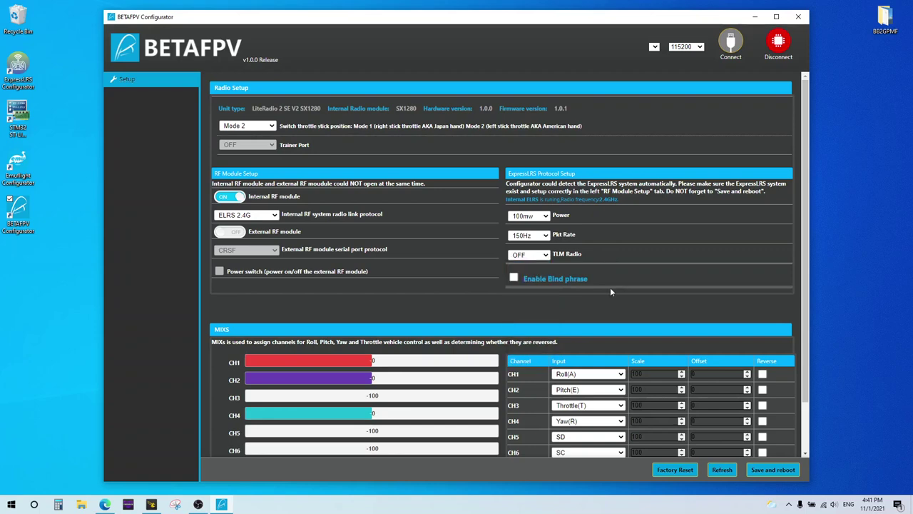
{"action": "left_click", "coordinate": [516, 280]}
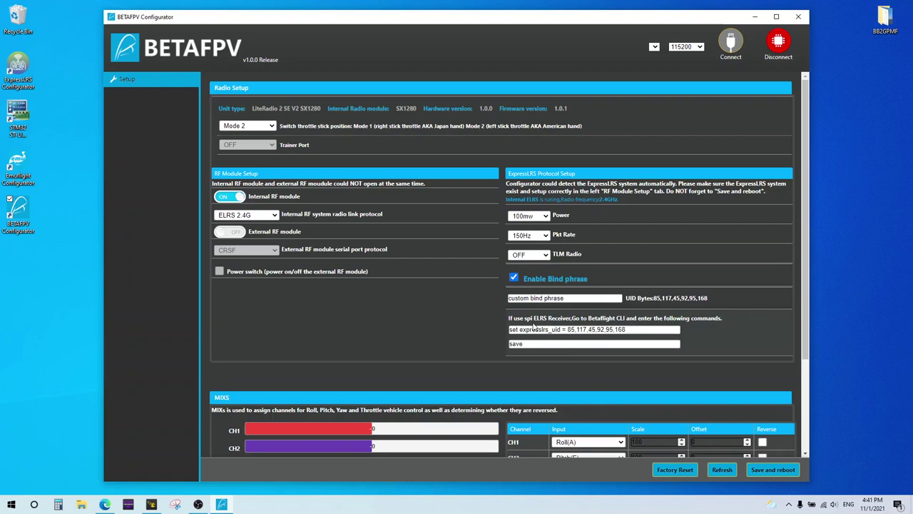
{"action": "left_click_drag", "start_coordinate": [565, 298], "coordinate": [485, 294]}
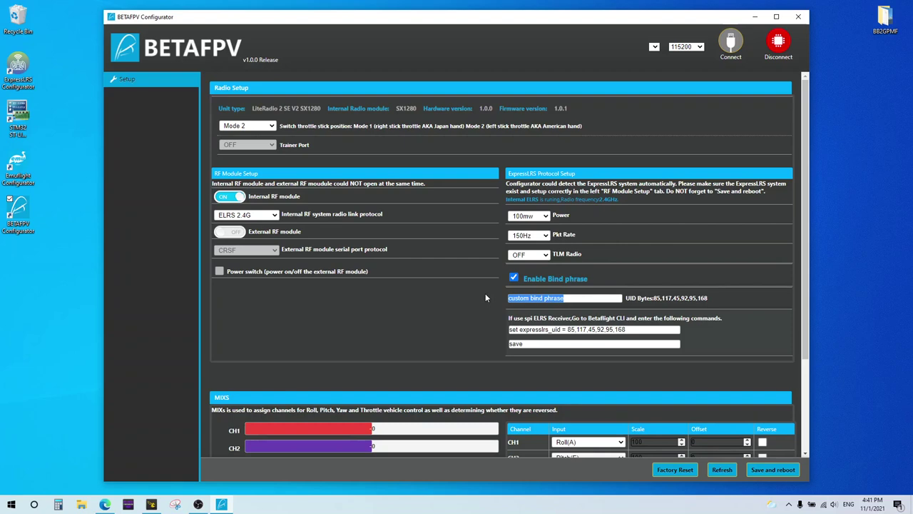
{"action": "type", "text": "marbl"}
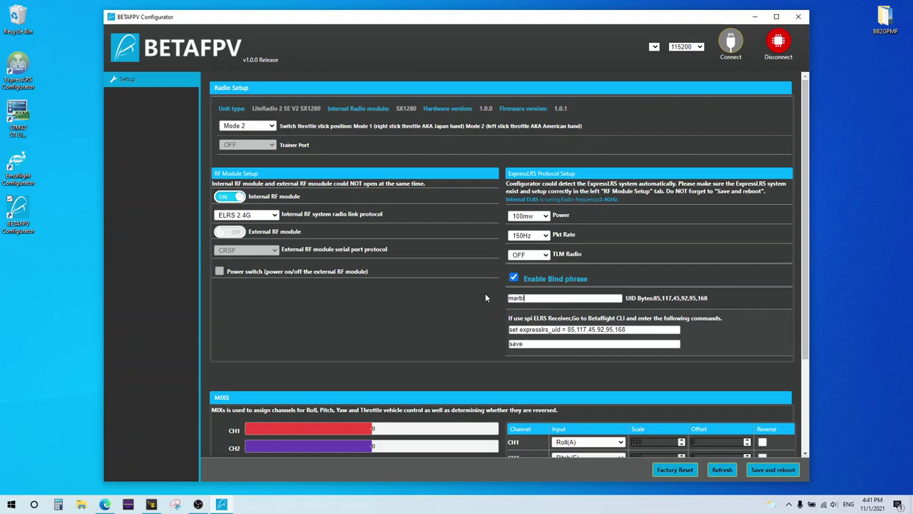
{"action": "type", "text": "ekitfpv"}
{"action": "left_click", "coordinate": [631, 328]}
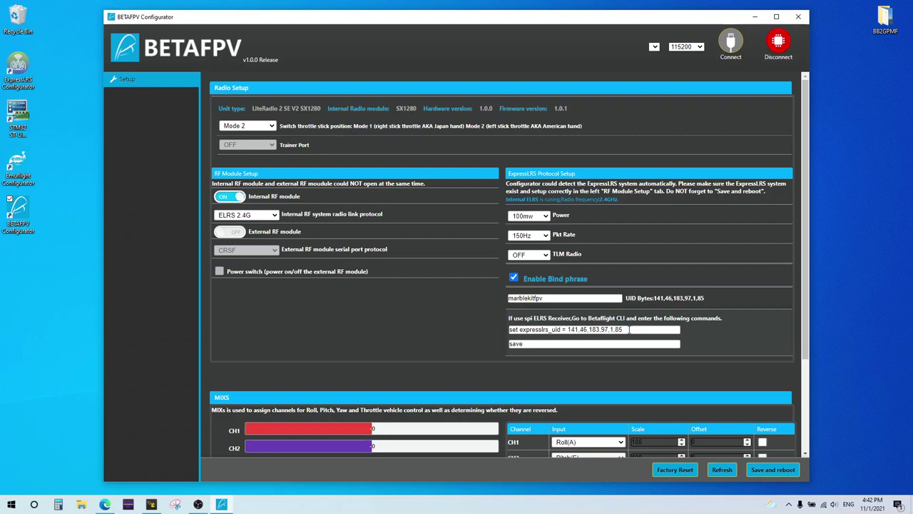
{"action": "left_click_drag", "start_coordinate": [630, 329], "coordinate": [568, 330]}
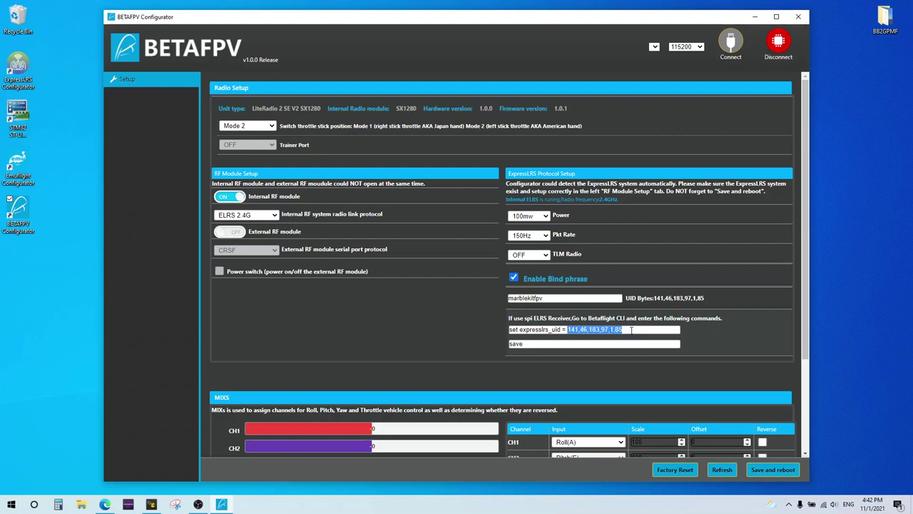
{"action": "left_click", "coordinate": [631, 329]}
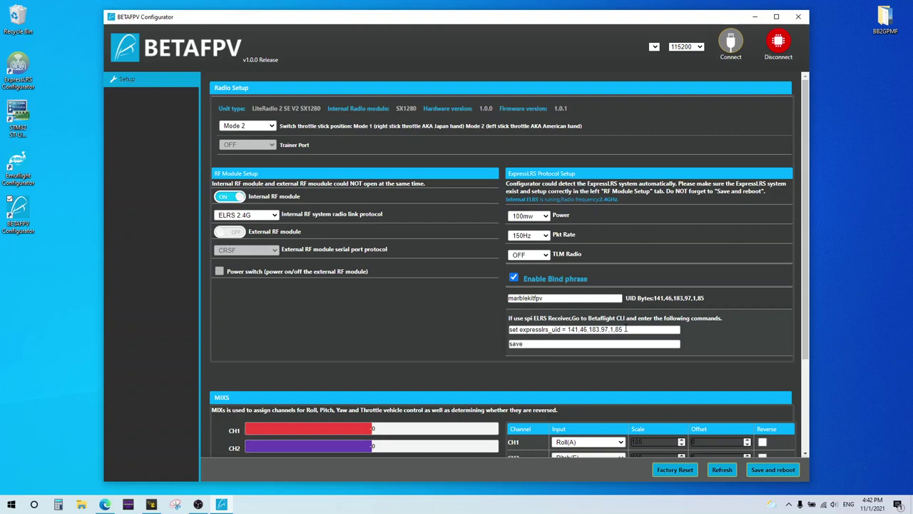
{"action": "left_click_drag", "start_coordinate": [626, 329], "coordinate": [568, 330]}
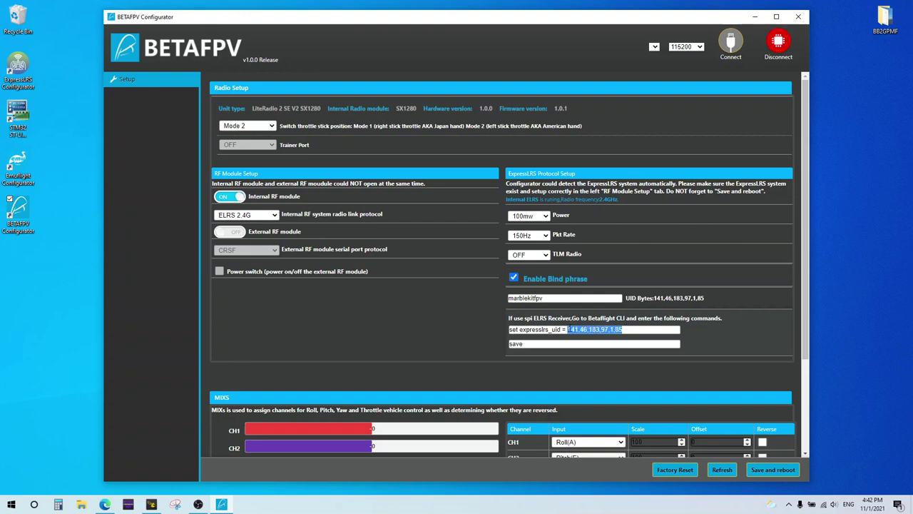
{"action": "left_click", "coordinate": [632, 329]}
{"action": "left_click_drag", "start_coordinate": [626, 330], "coordinate": [499, 334]}
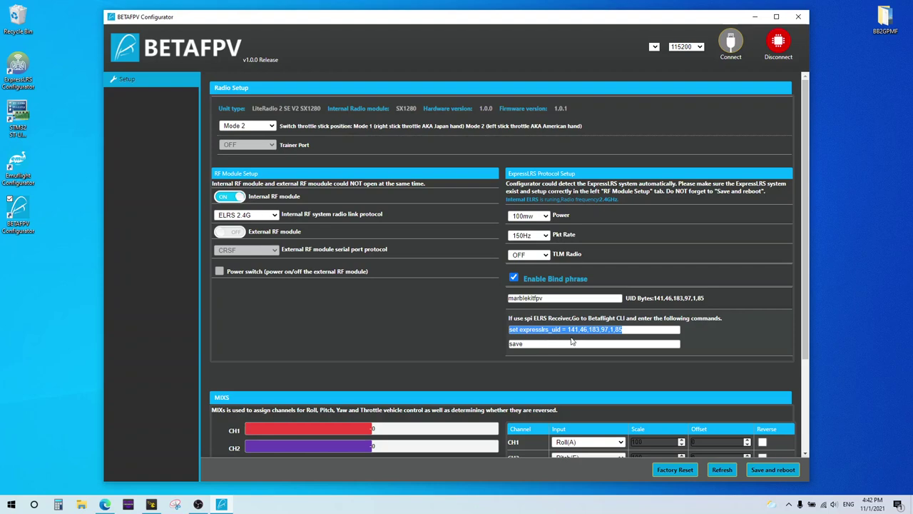
{"action": "left_click", "coordinate": [597, 343]}
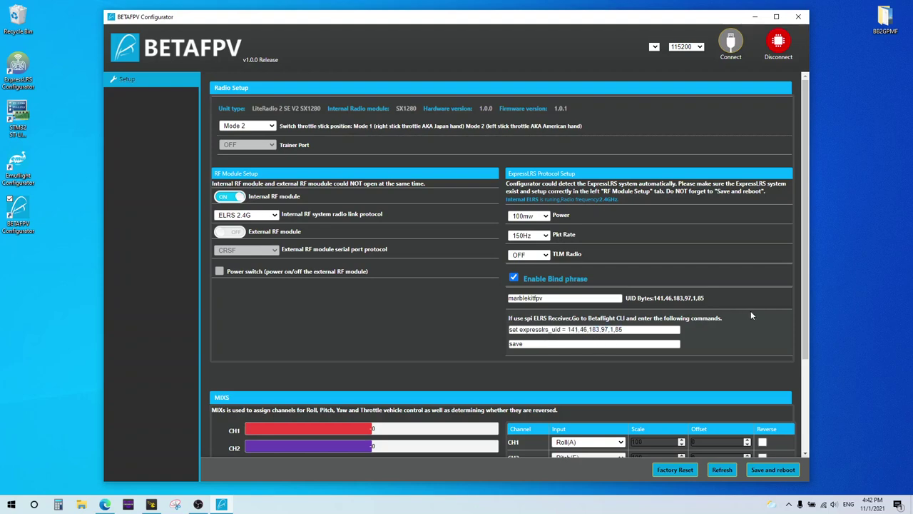
Scroll the Setup page down to the MIXS table listing CH1 through CH8.
{"action": "scroll", "coordinate": [751, 307], "scroll_direction": "down", "scroll_amount": 3}
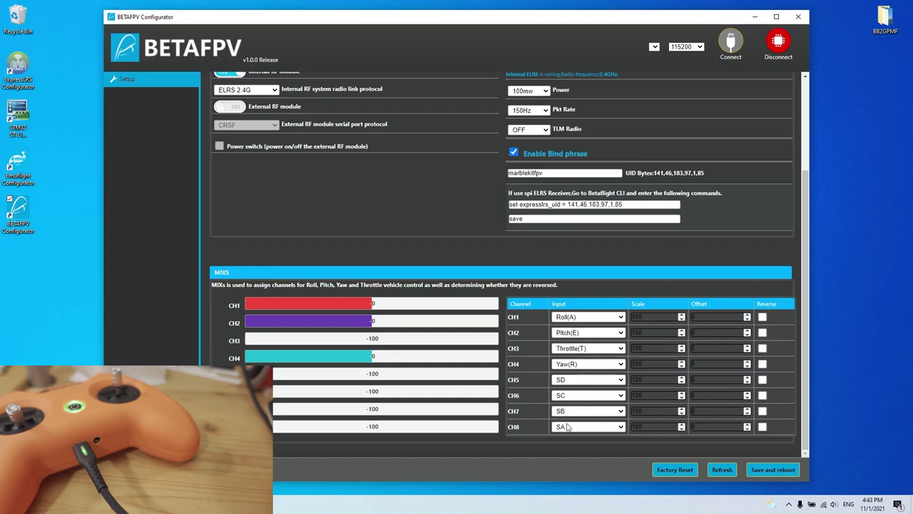
Assign switches SA, SB, SC and SD to channels CH5, CH6, CH7 and CH8.
{"action": "left_click", "coordinate": [609, 383]}
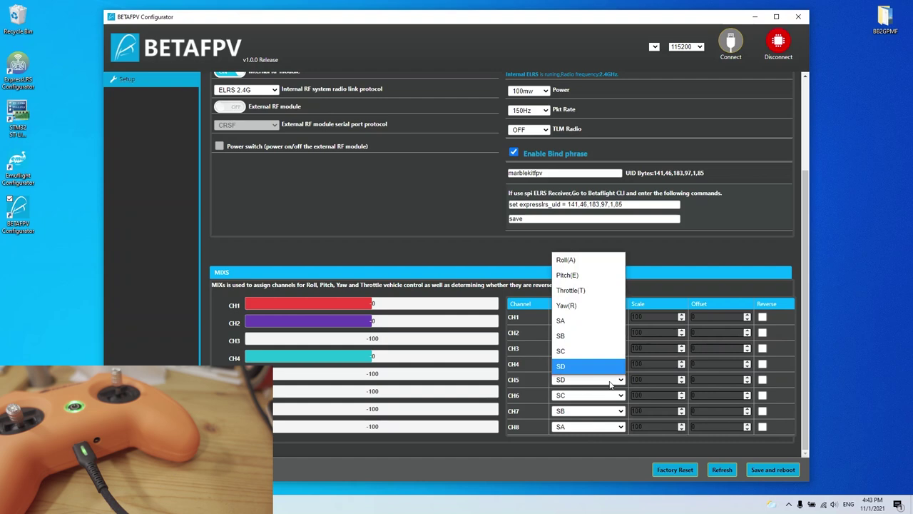
{"action": "left_click", "coordinate": [587, 321]}
{"action": "left_click", "coordinate": [579, 399]}
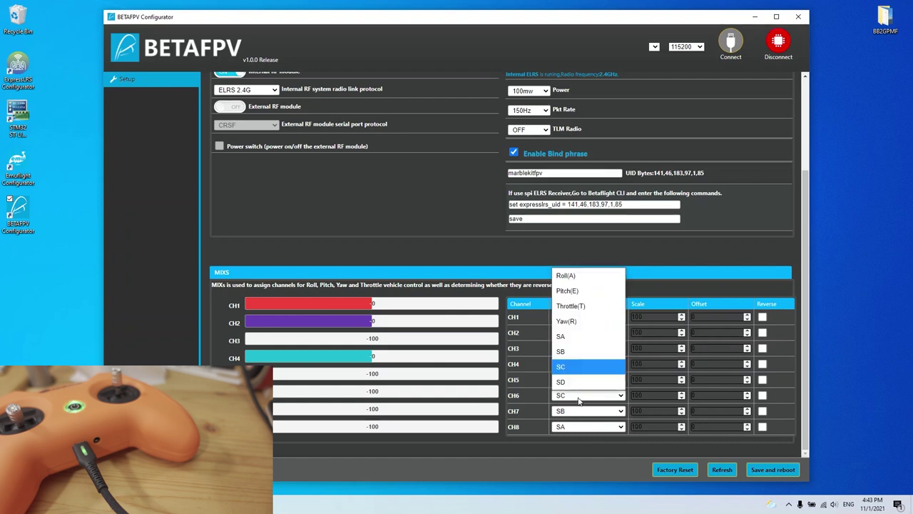
{"action": "left_click", "coordinate": [578, 353]}
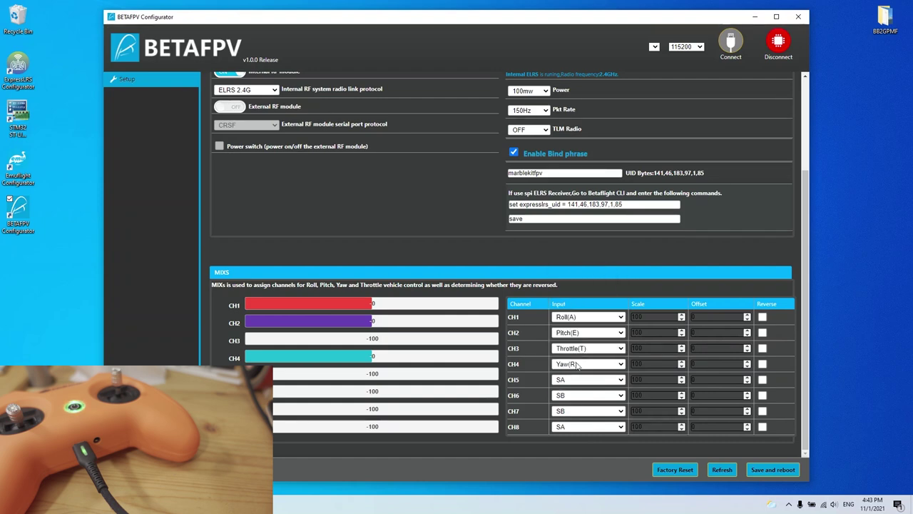
{"action": "left_click", "coordinate": [573, 412]}
{"action": "left_click", "coordinate": [579, 380]}
{"action": "left_click", "coordinate": [575, 426]}
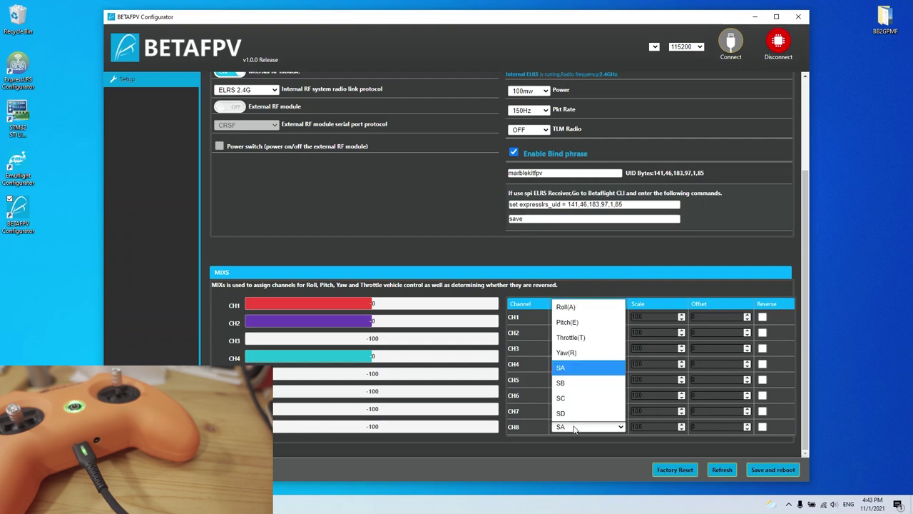
{"action": "left_click", "coordinate": [576, 414]}
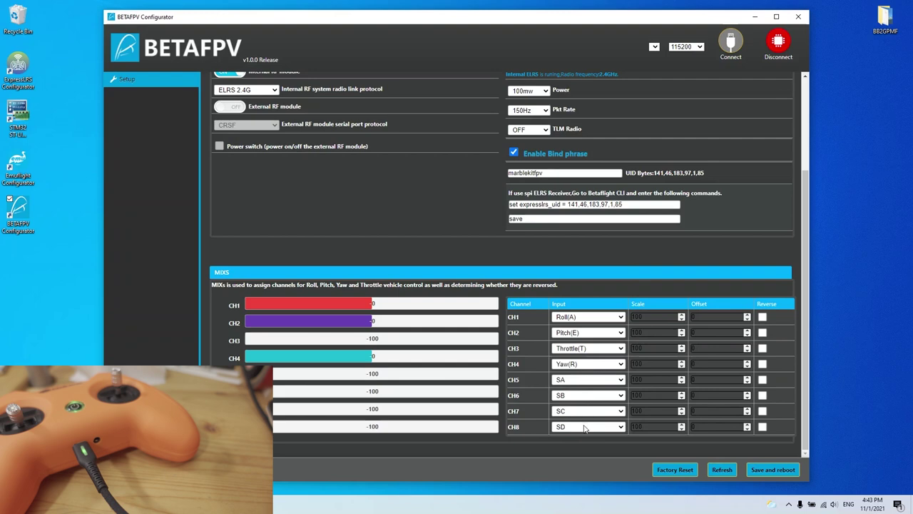
Reverse CH5–CH8, then save the settings and reboot the radio.
{"action": "left_click", "coordinate": [762, 379]}
{"action": "left_click", "coordinate": [762, 395]}
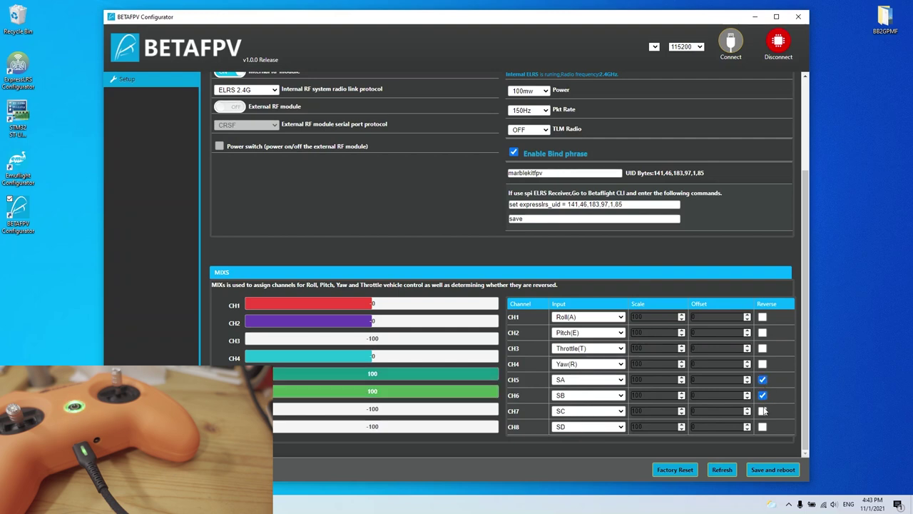
{"action": "left_click", "coordinate": [763, 411]}
{"action": "left_click", "coordinate": [762, 426]}
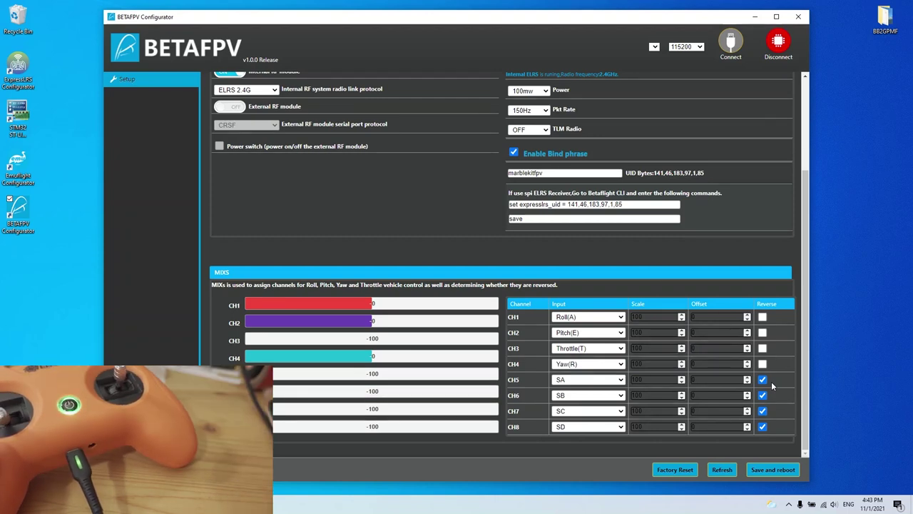
{"action": "left_click", "coordinate": [775, 470]}
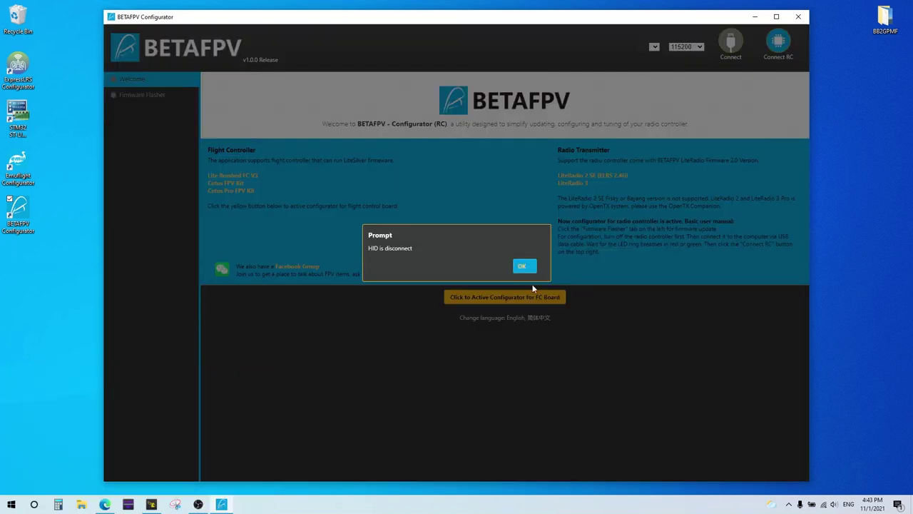